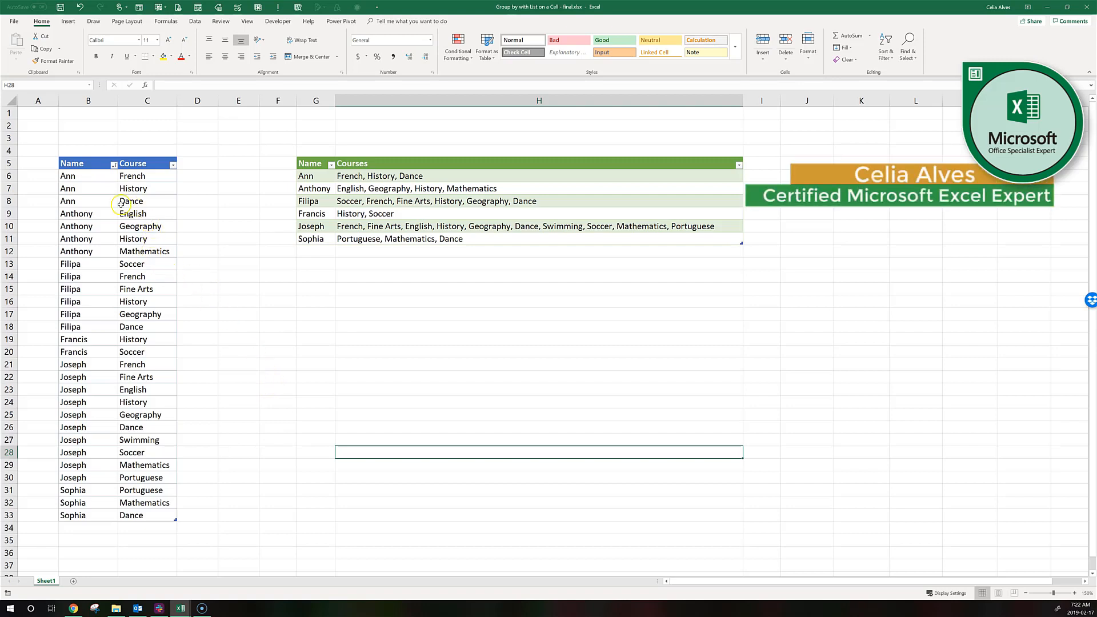
Compare the Name and Course source list with the grouped table that holds each person's courses in one cell.
click(139, 250)
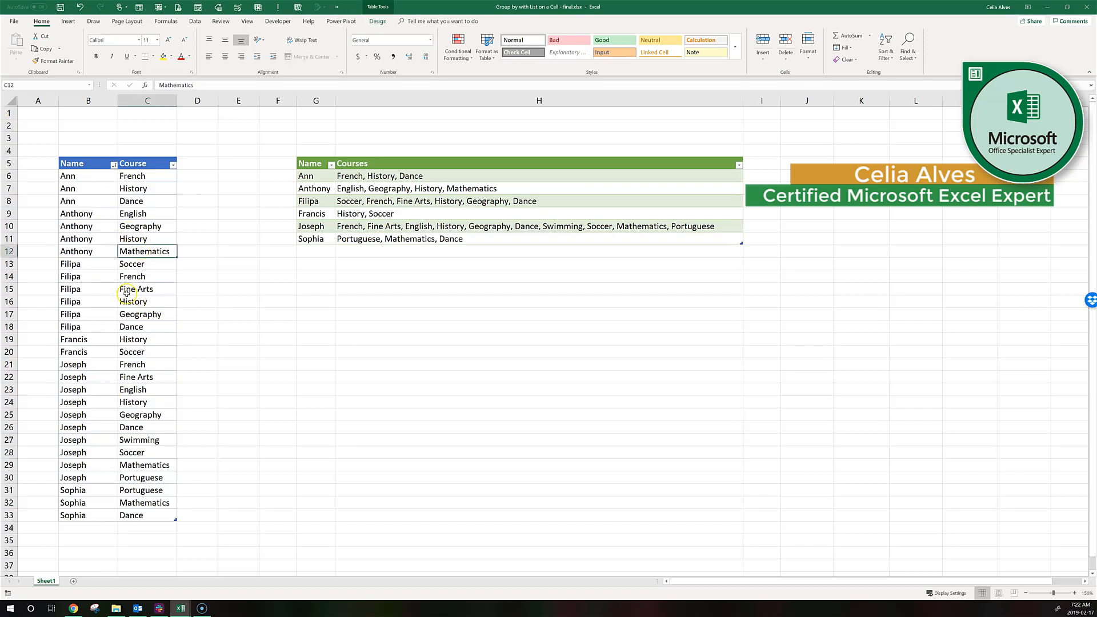
click(436, 214)
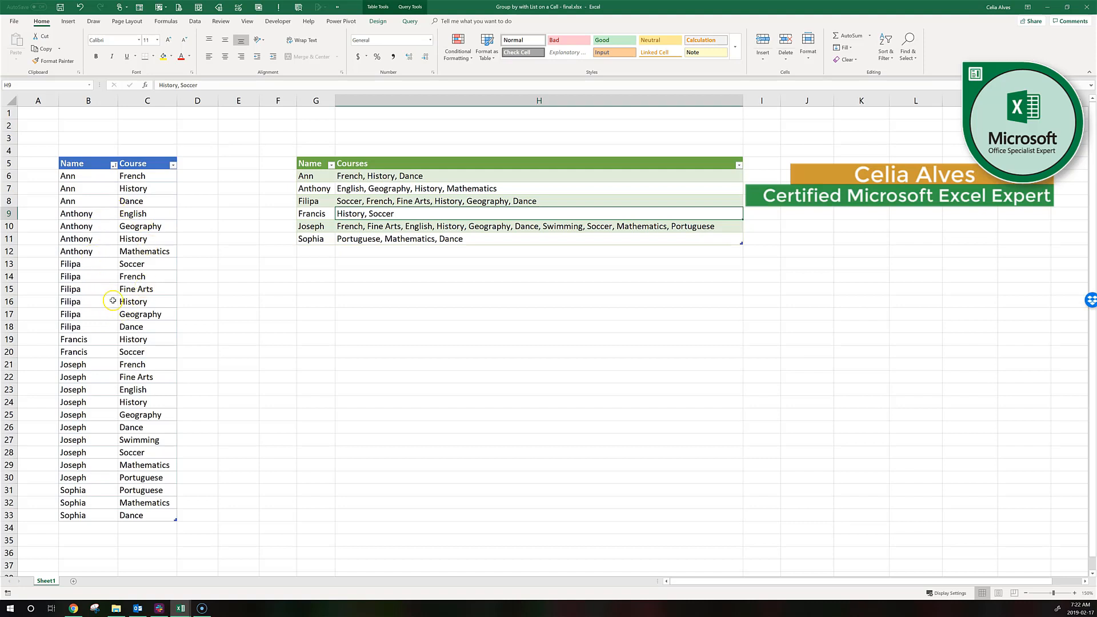
click(379, 205)
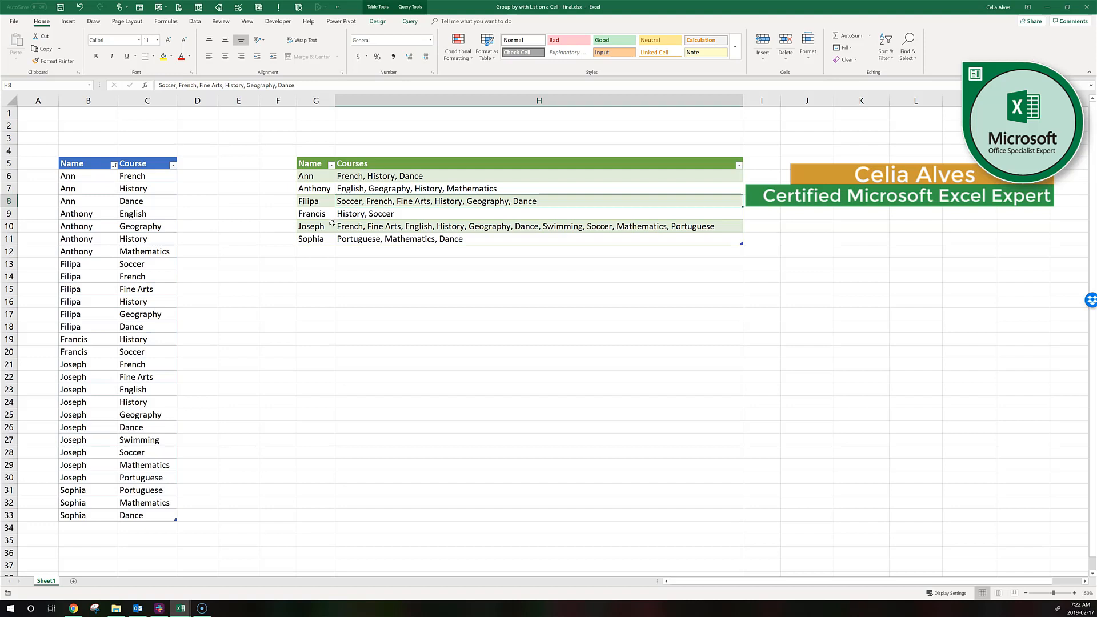
click(87, 267)
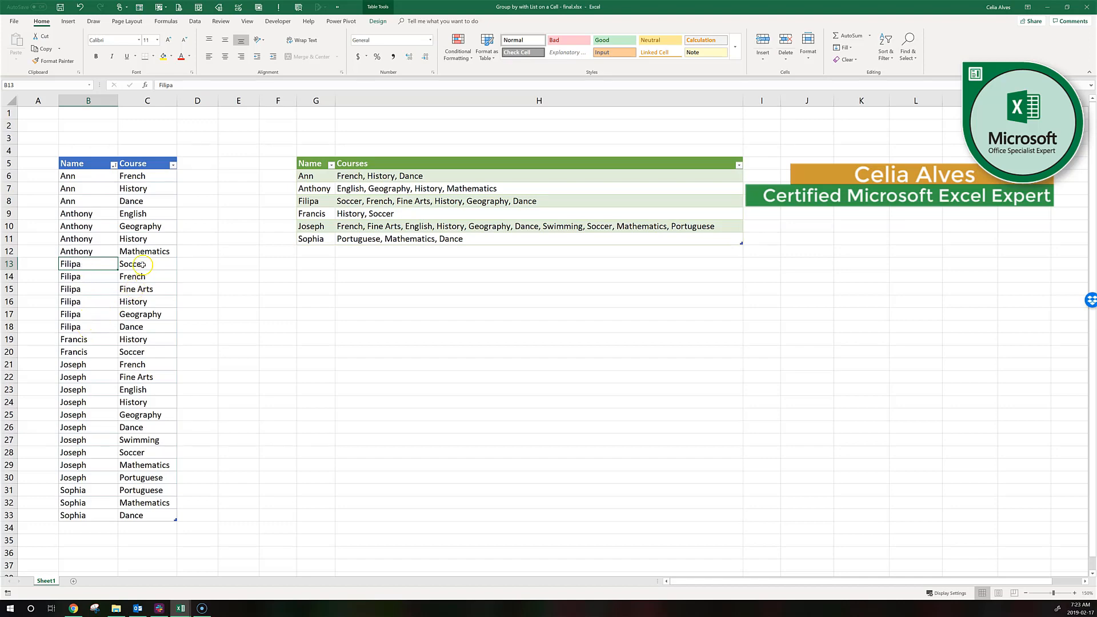
drag(139, 264, 137, 320)
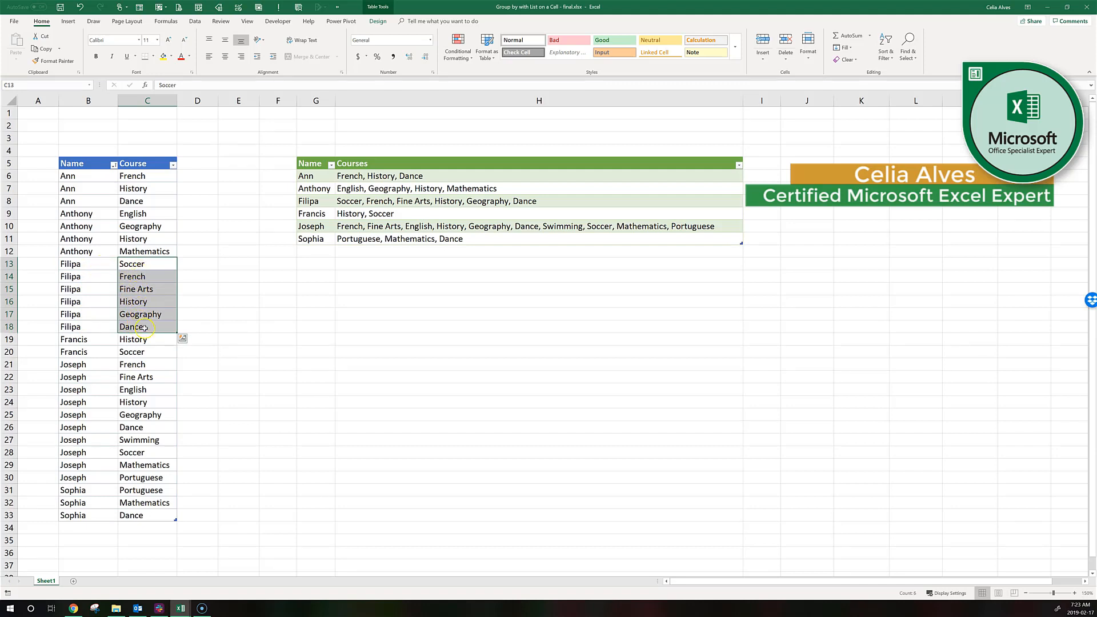
click(349, 218)
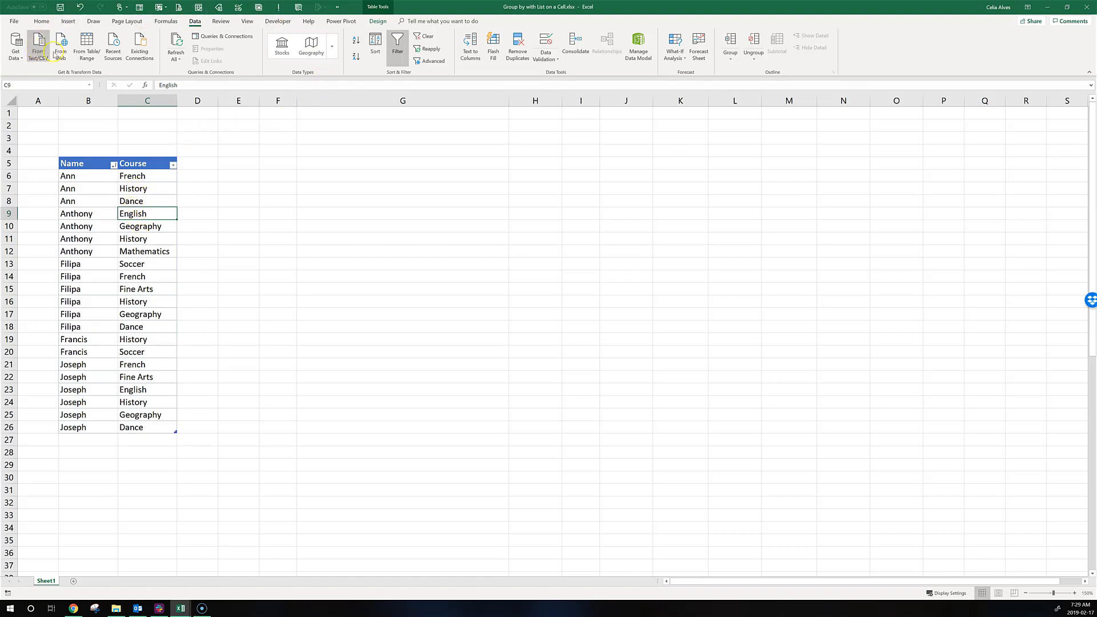
Load the Name and Course table into the Power Query Editor.
click(85, 56)
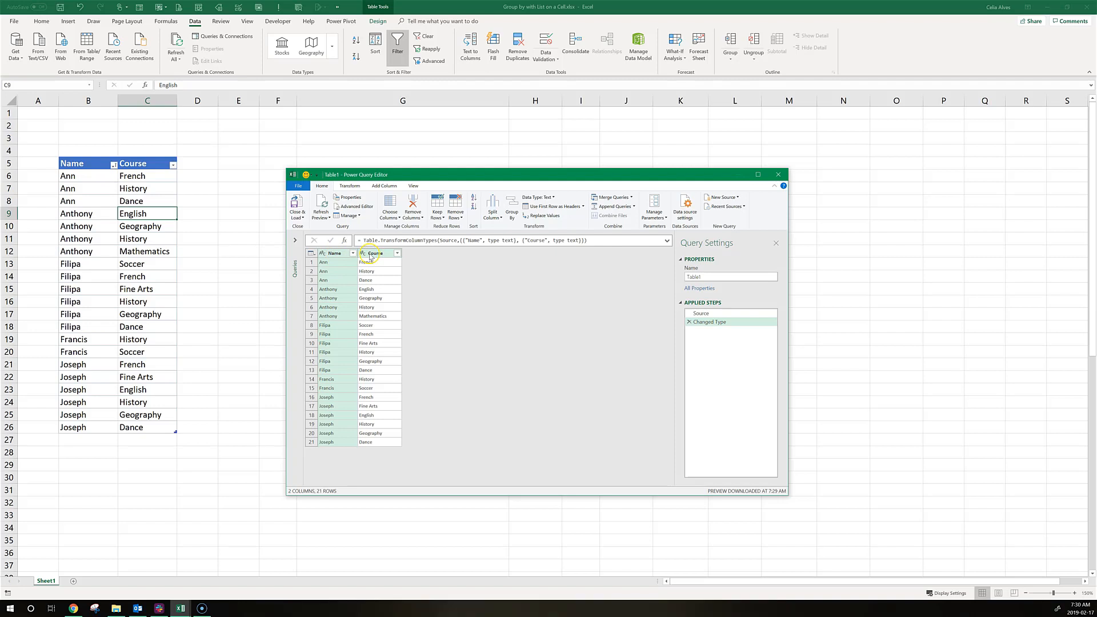
click(374, 257)
click(401, 241)
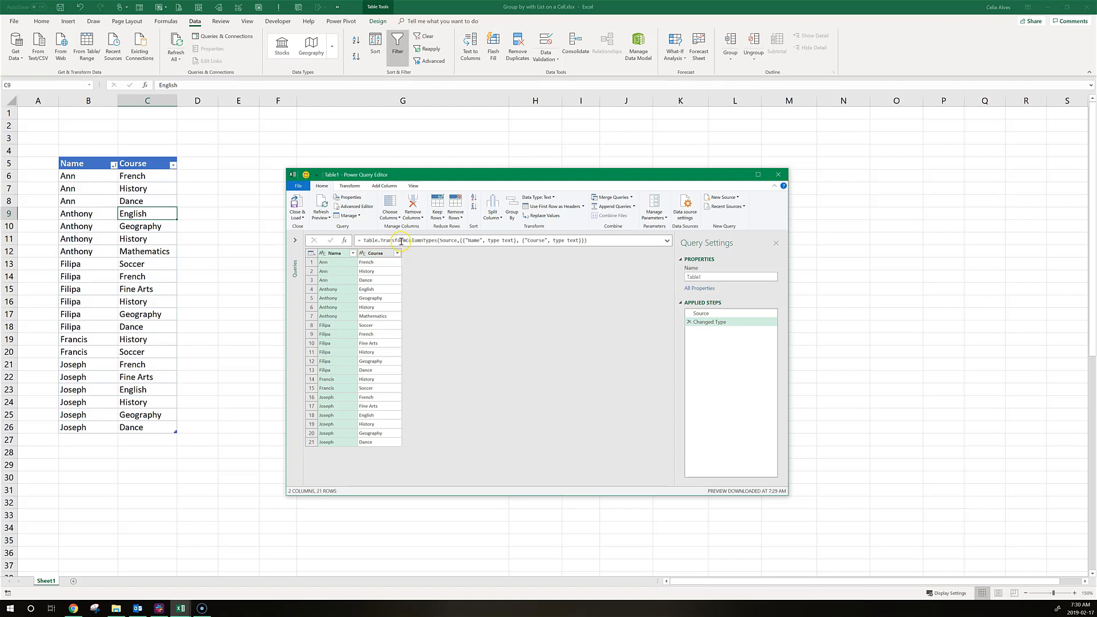
Group the rows by Name into a new column named Courses using the All Rows operation.
click(512, 215)
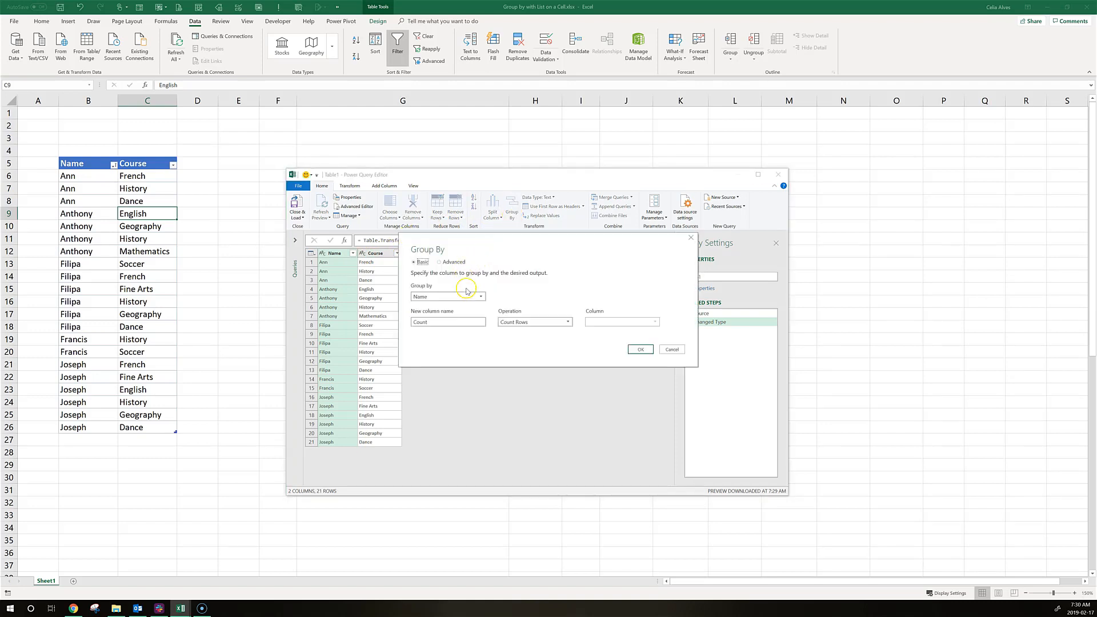
click(457, 299)
drag(455, 321, 417, 314)
text(Courses)
click(523, 323)
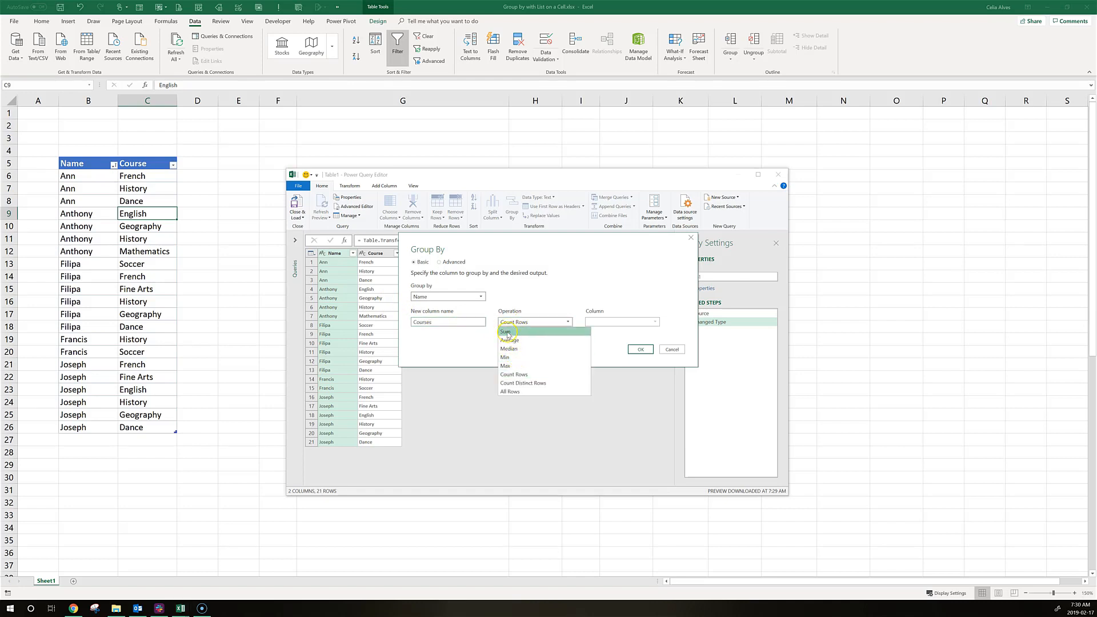
click(518, 392)
click(640, 350)
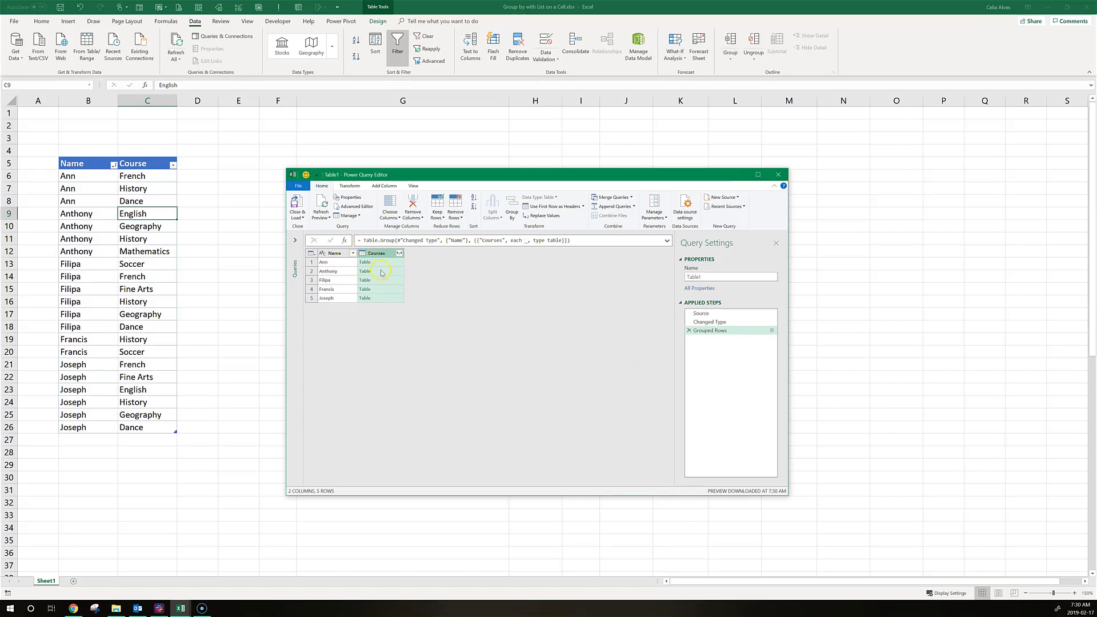
Edit the Grouped Rows formula so the Courses column uses each _[Course] and returns a list instead of a table.
click(400, 254)
click(527, 241)
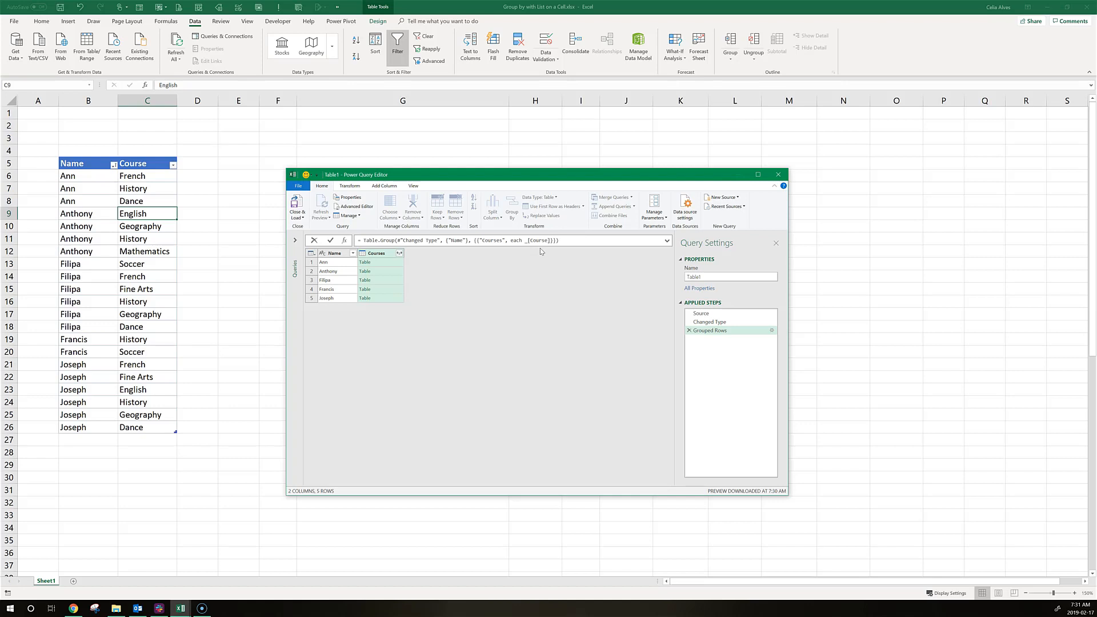
click(535, 251)
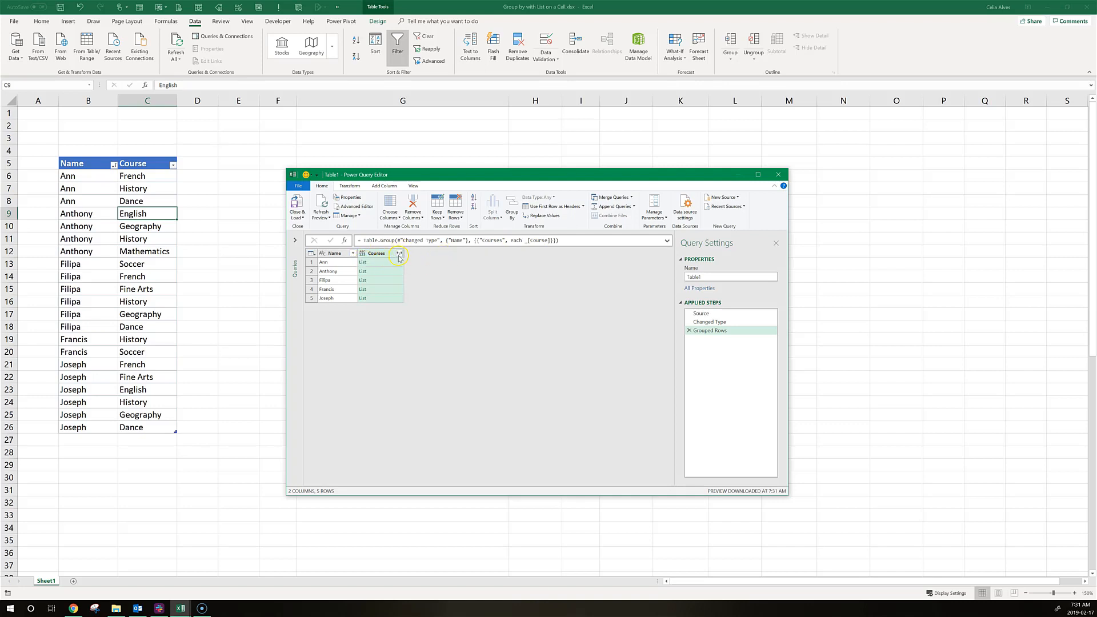
Extract the values from the Courses lists, concatenated with a custom delimiter of a comma and a space.
click(399, 257)
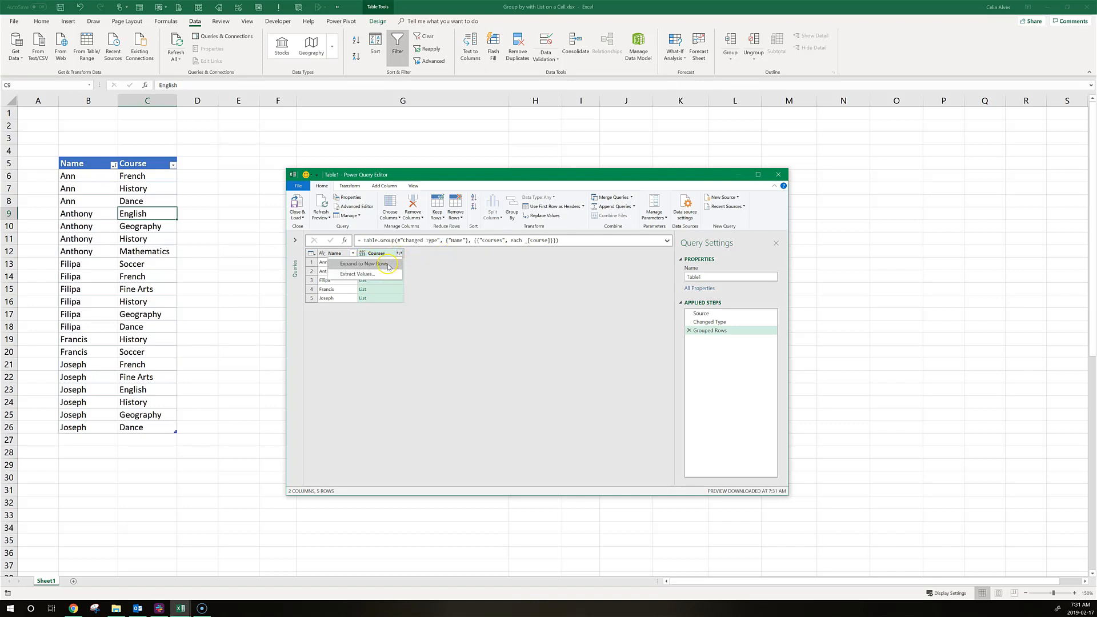
click(363, 275)
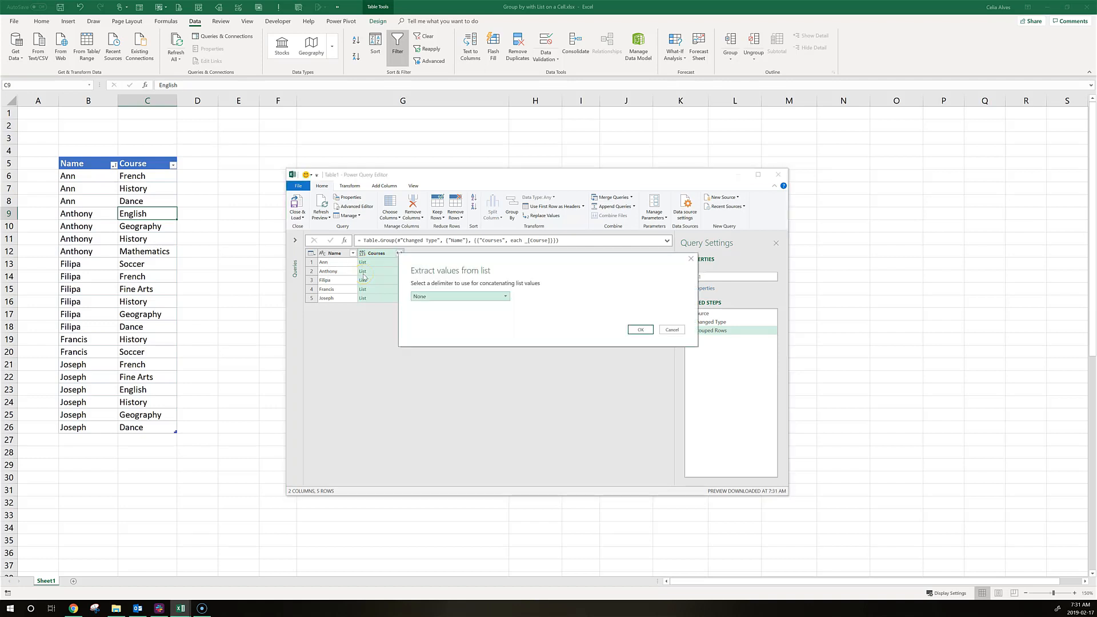
click(443, 297)
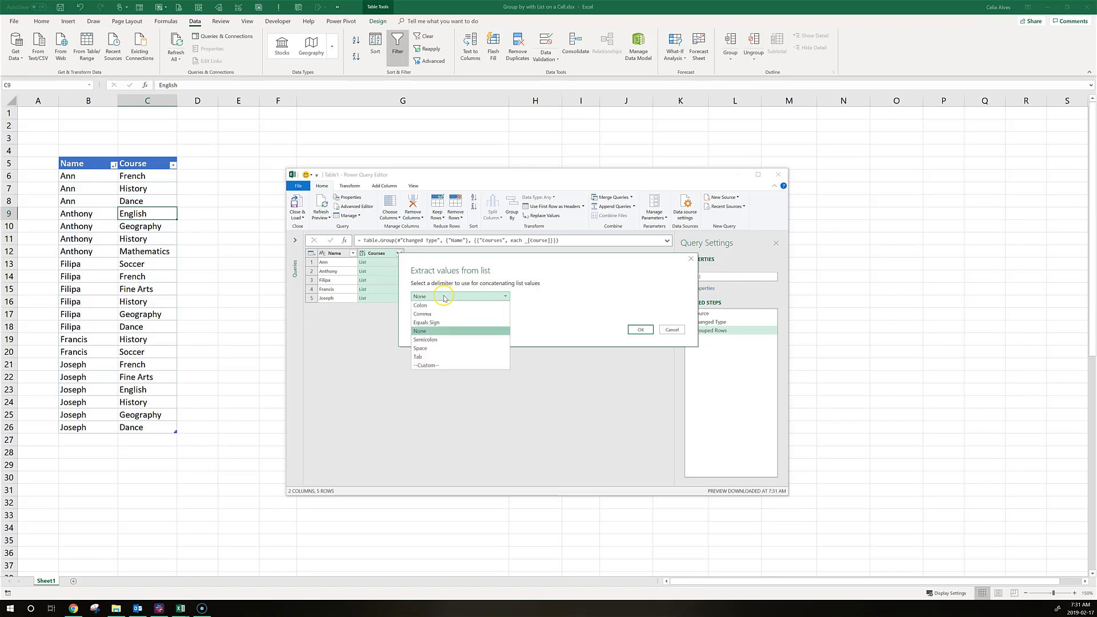
click(436, 365)
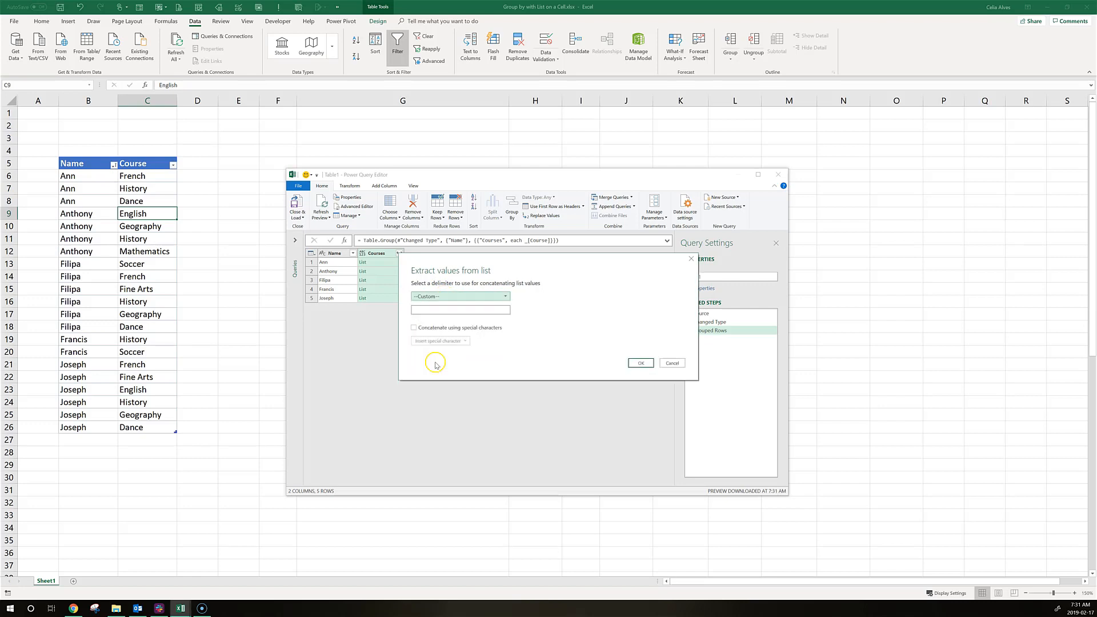
click(424, 310)
text(,)
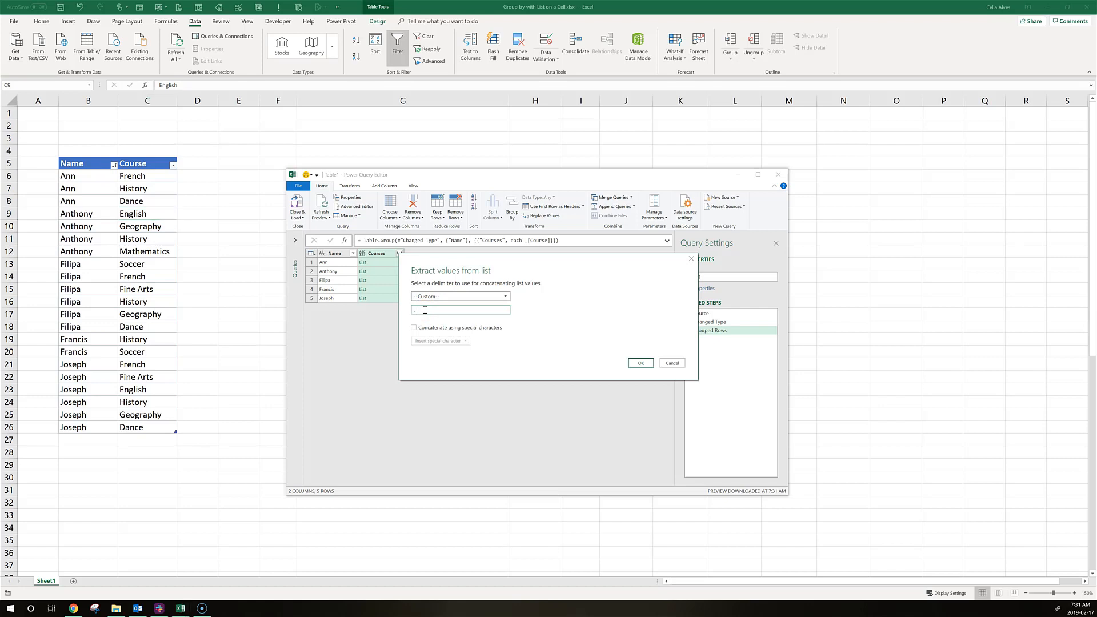
click(427, 310)
click(641, 363)
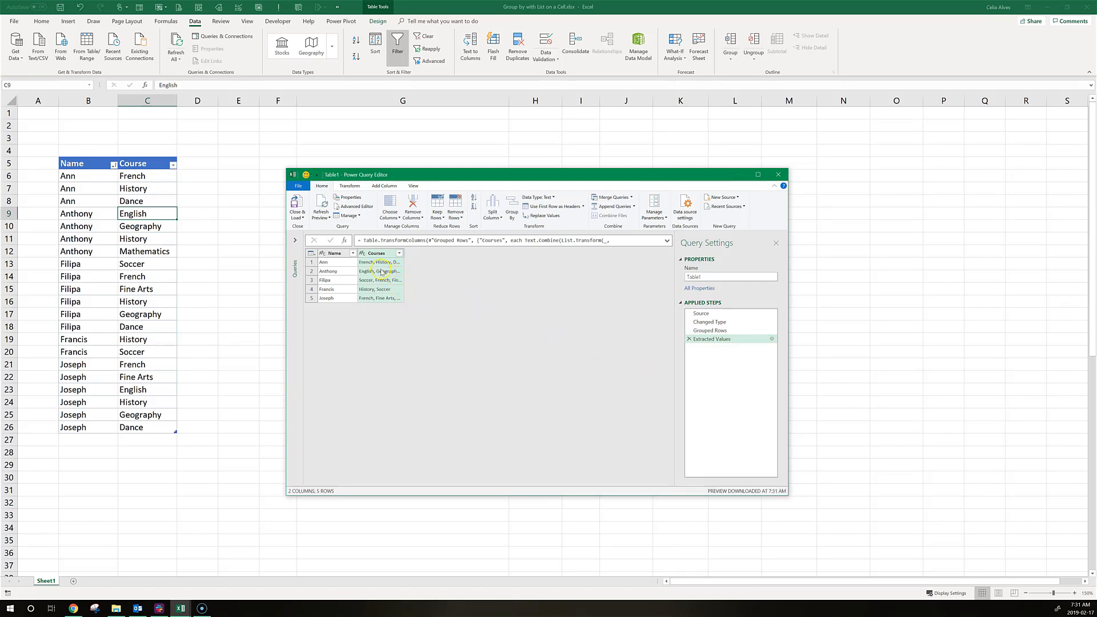
Close the query and load it as a table to cell G5 of the existing worksheet.
click(301, 217)
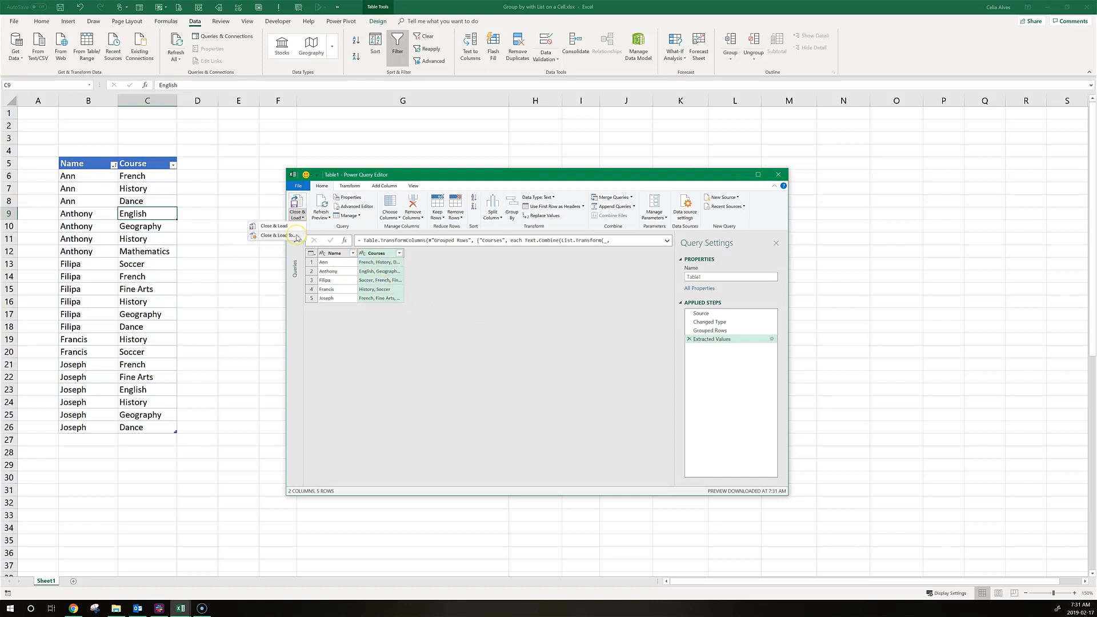
click(296, 236)
click(297, 237)
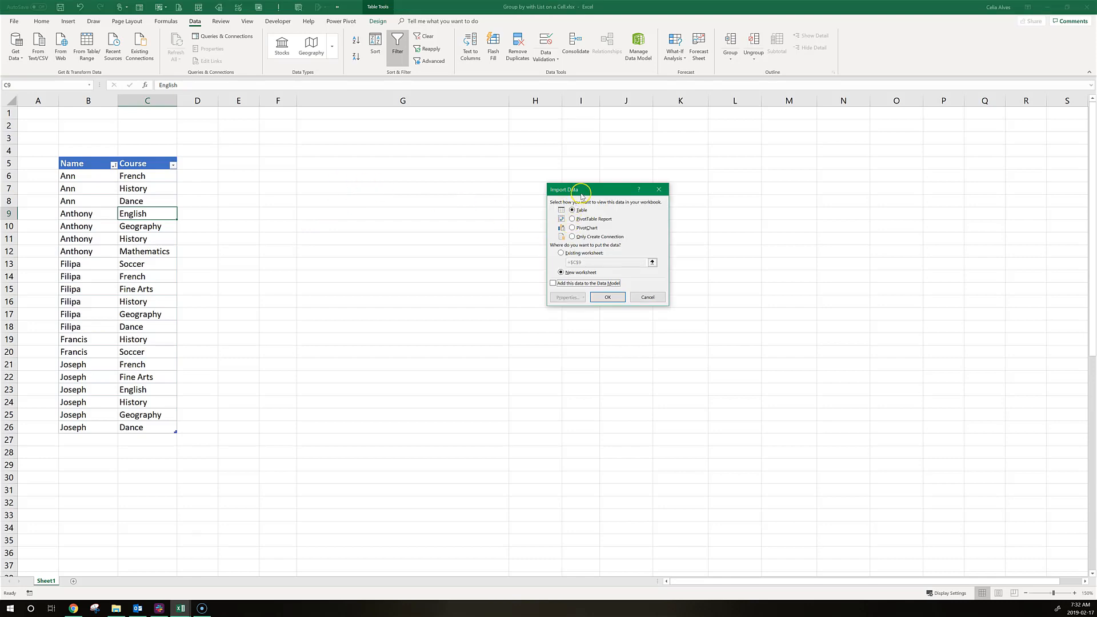
click(560, 253)
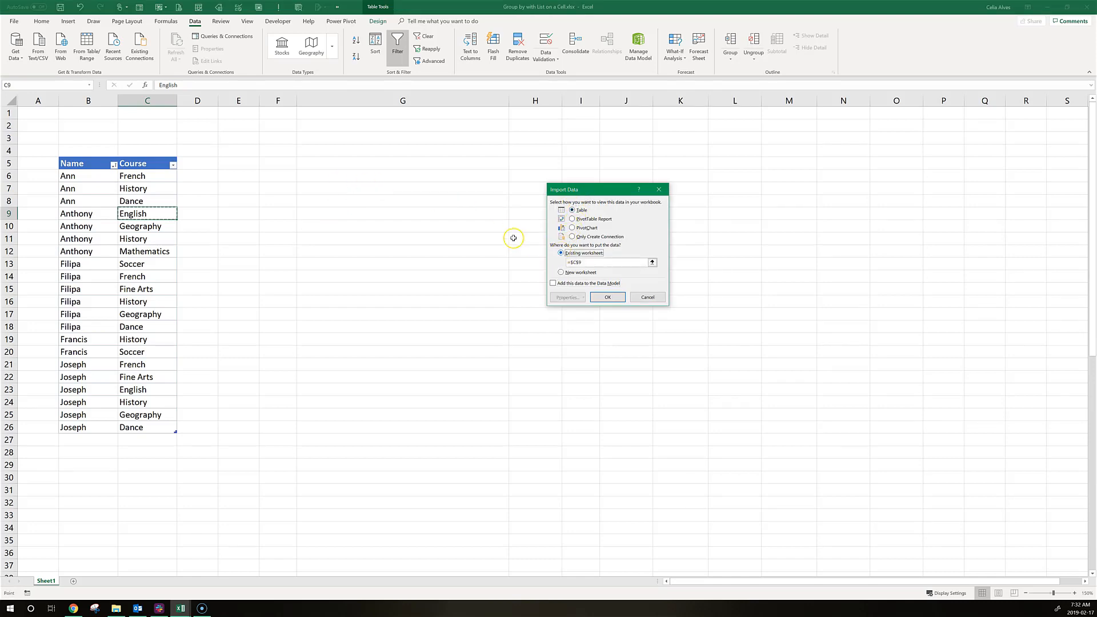
click(322, 158)
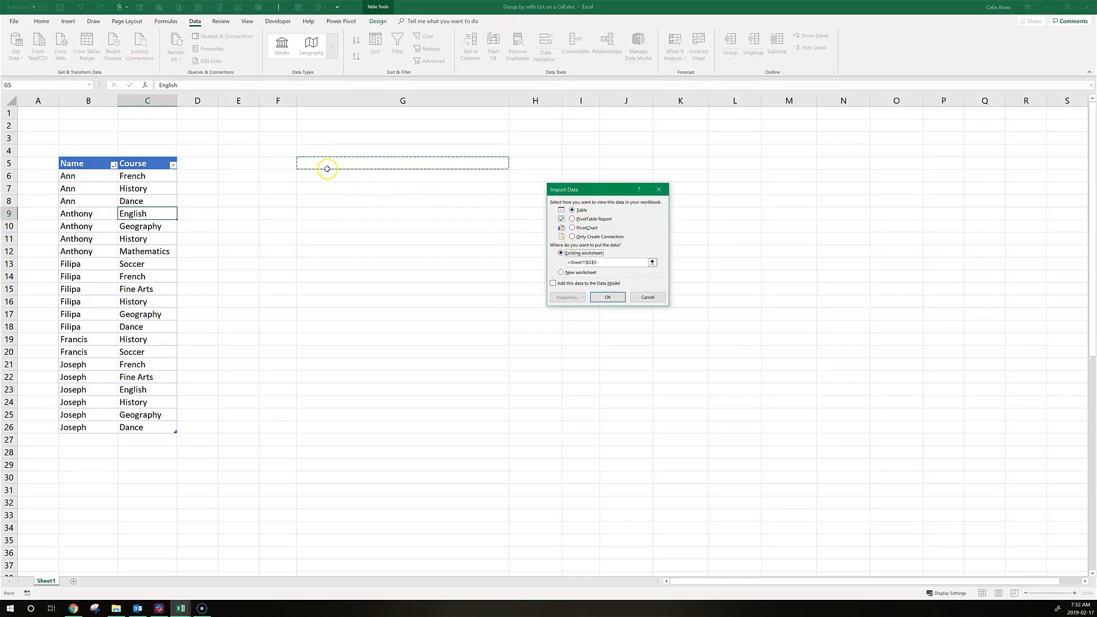
click(608, 298)
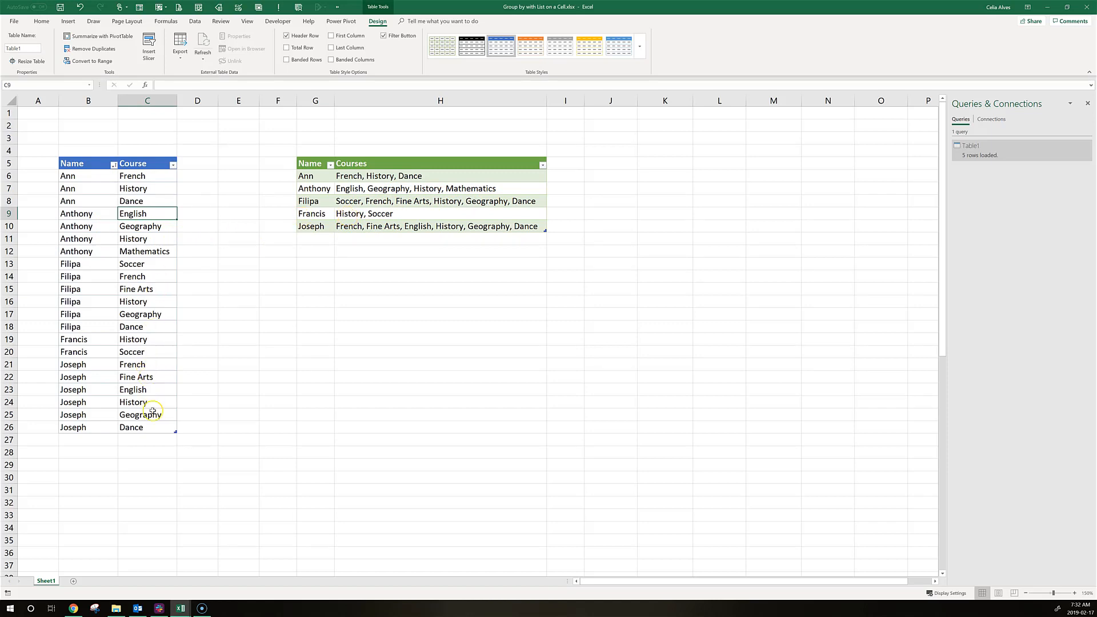
Move the extra records in B62:C68 directly below the source table, starting at cell B27.
scroll(153, 410, down, 2)
scroll(153, 410, down, 12)
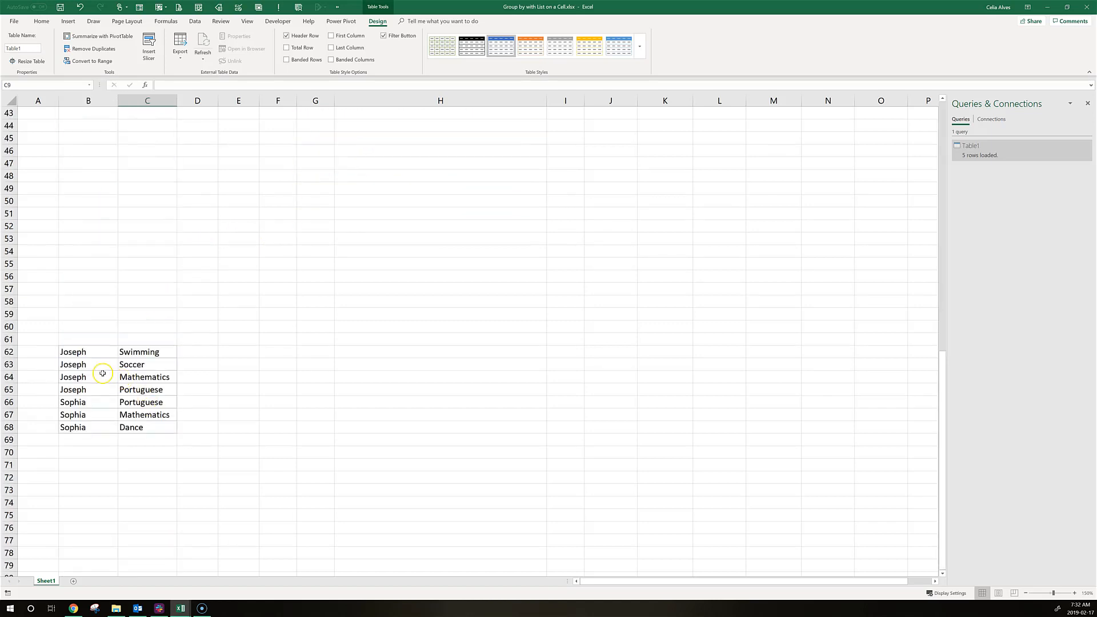
drag(71, 351, 166, 429)
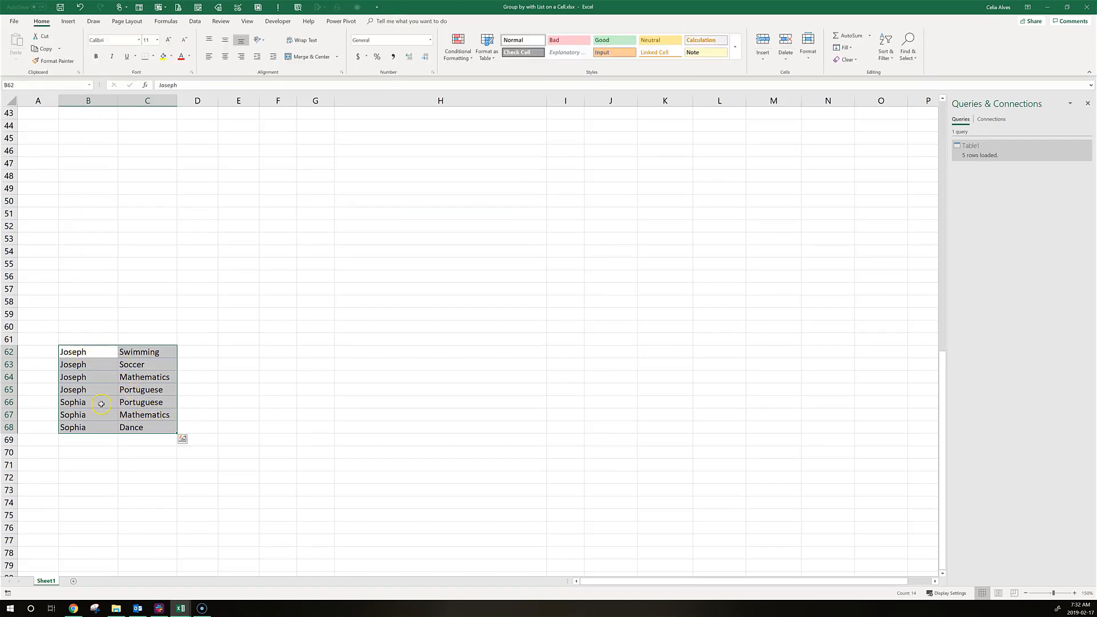
drag(116, 348, 106, 378)
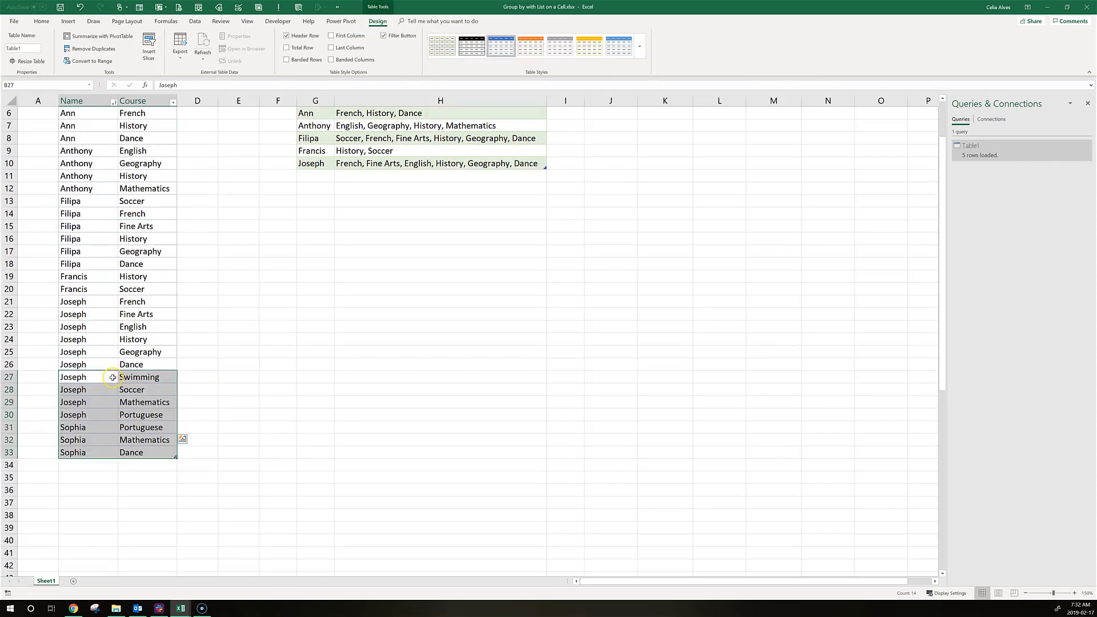
click(150, 325)
scroll(399, 206, up, 2)
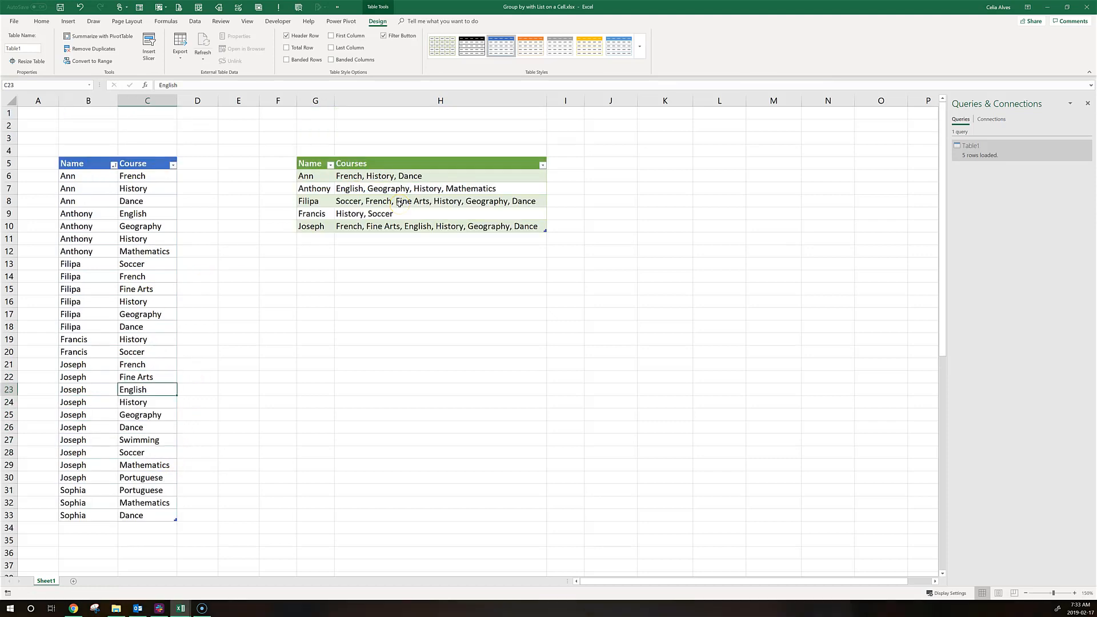
Refresh the grouped Courses table to include the added source rows.
click(398, 203)
right_click(398, 202)
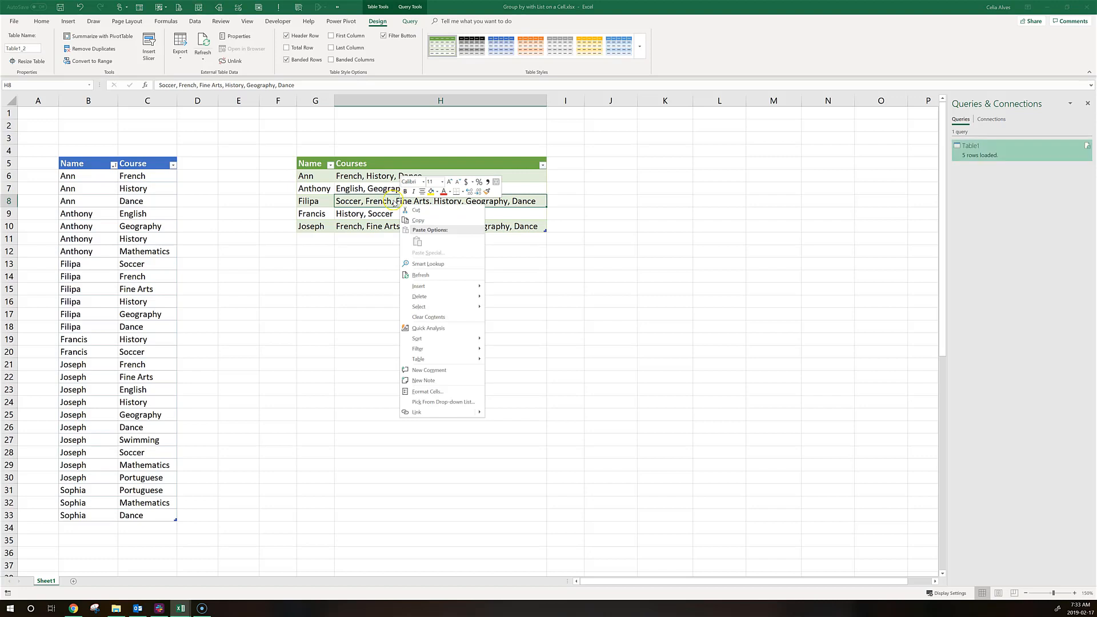
click(425, 277)
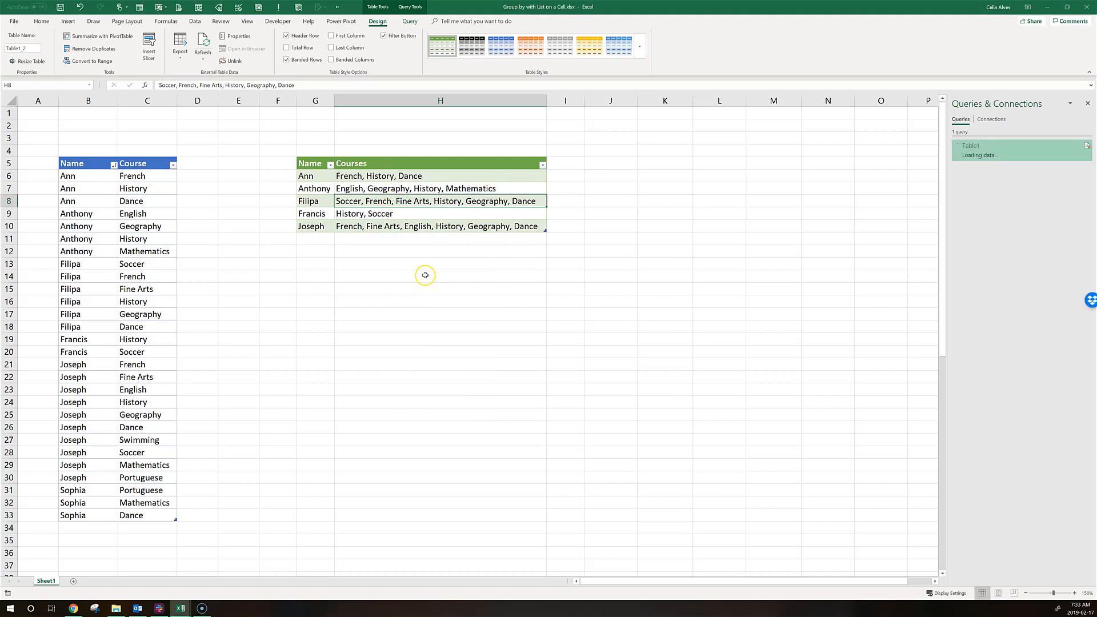